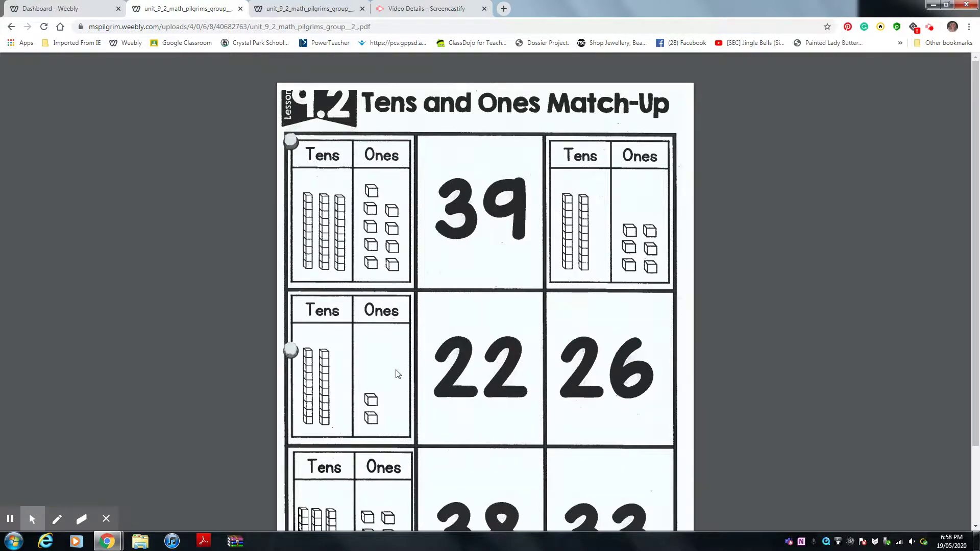
Select the pen tool in Screencastify's bottom-left annotation toolbar
left_click(57, 520)
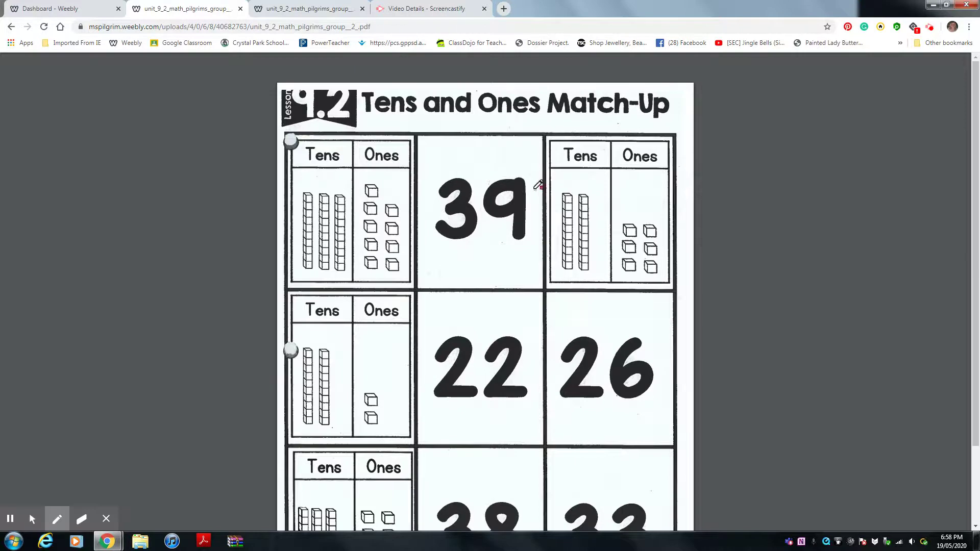
Underline the 3 and 9 of 39 and draw a pink T-chart dividing them
left_click_drag(511, 246, 527, 246)
left_click_drag(439, 248, 478, 249)
left_click_drag(483, 162, 483, 270)
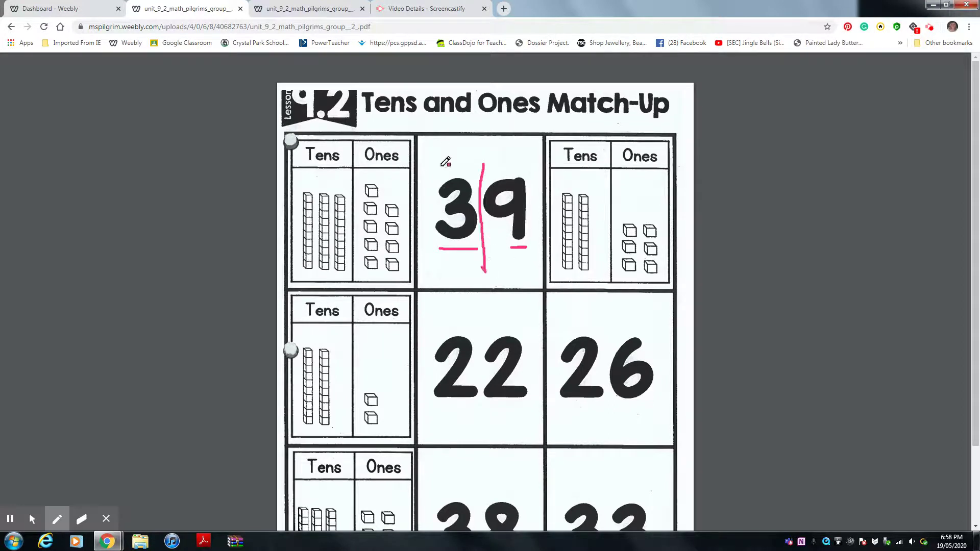
mouse_move(439, 170)
left_mouse_down()
mouse_move(528, 173)
mouse_move(499, 165)
mouse_move(511, 158)
mouse_move(528, 167)
left_mouse_up()
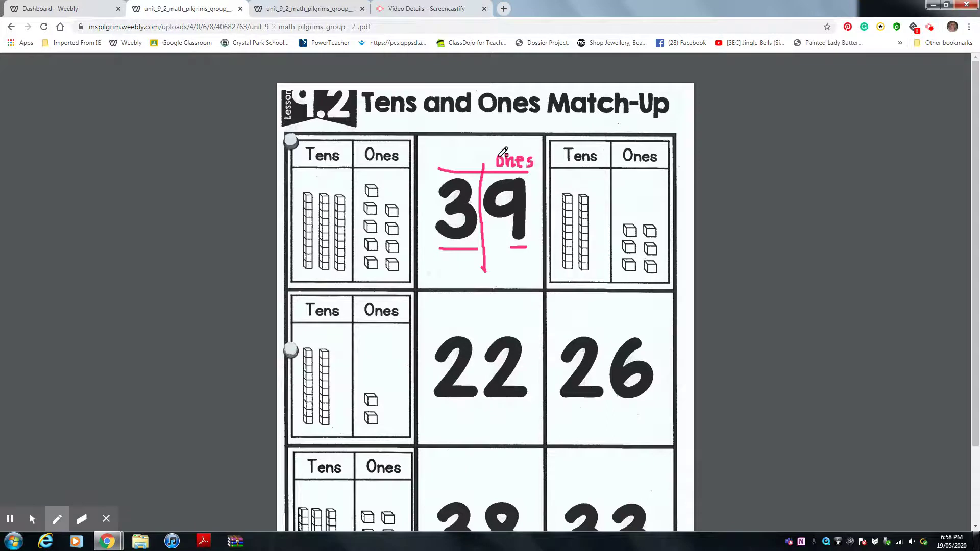
Write 'tens' above the 3, erasing and redoing the first attempt
mouse_move(443, 156)
left_mouse_down()
mouse_move(457, 164)
mouse_move(465, 152)
left_mouse_up()
left_click(79, 522)
left_click(58, 519)
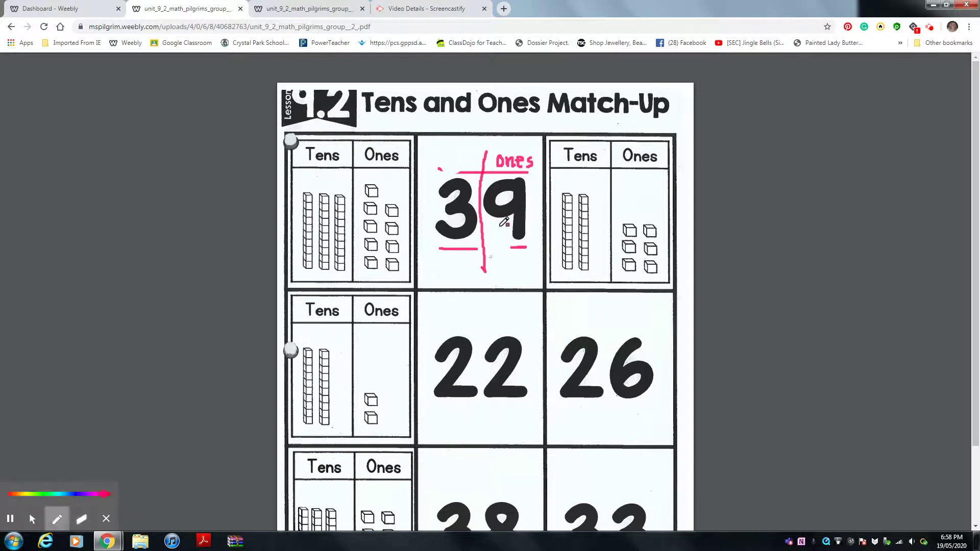
left_click_drag(438, 156, 438, 169)
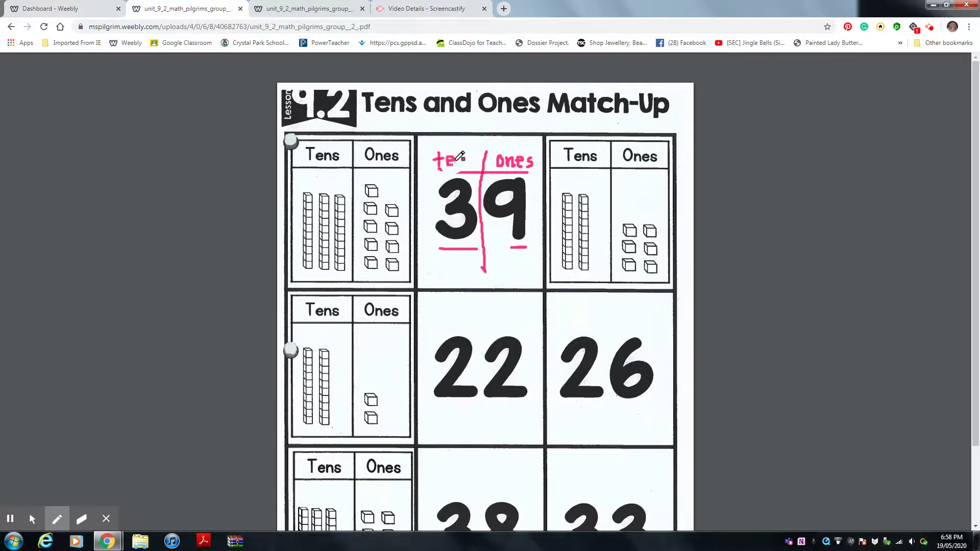
left_click_drag(462, 159, 468, 167)
Draw a pink arrow from 39 to the left card and begin labelling its first rod
mouse_move(438, 199)
left_mouse_down()
mouse_move(388, 199)
mouse_move(396, 204)
left_mouse_up()
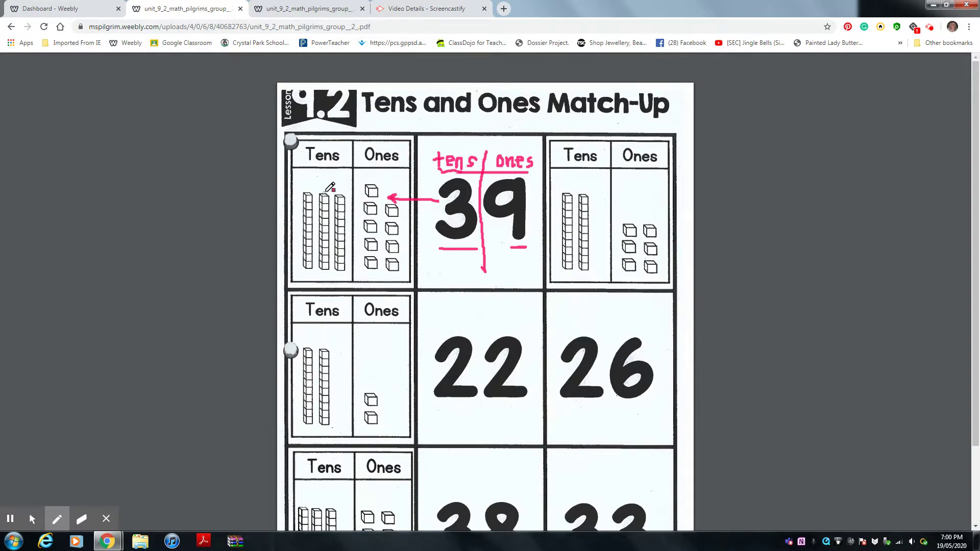
left_click_drag(297, 177, 334, 187)
Erase the wrong rod numbers, write 10 above each rod, then trace the 3 and 9
left_click(82, 523)
left_click_drag(320, 184, 342, 186)
left_click(56, 519)
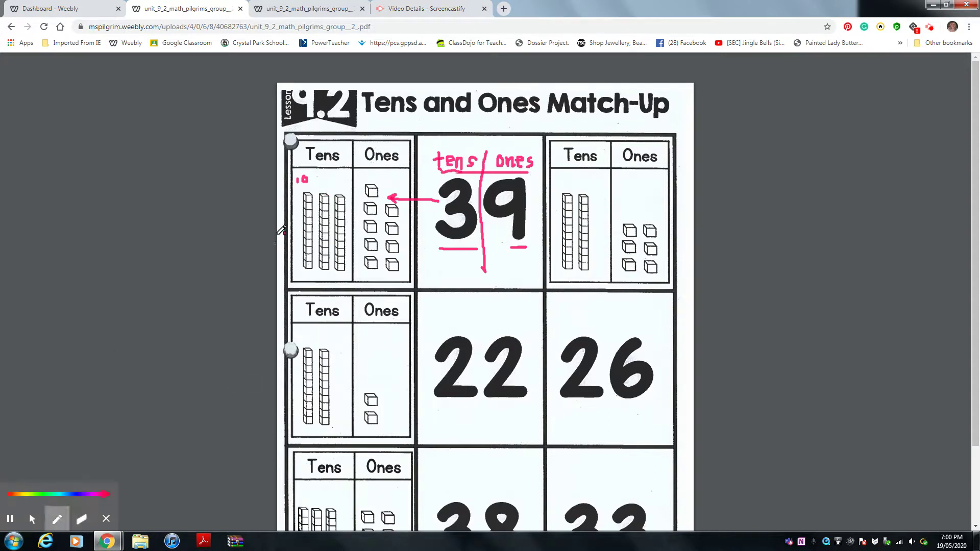
mouse_move(321, 176)
left_mouse_down()
mouse_move(317, 184)
mouse_move(335, 191)
mouse_move(346, 183)
left_mouse_up()
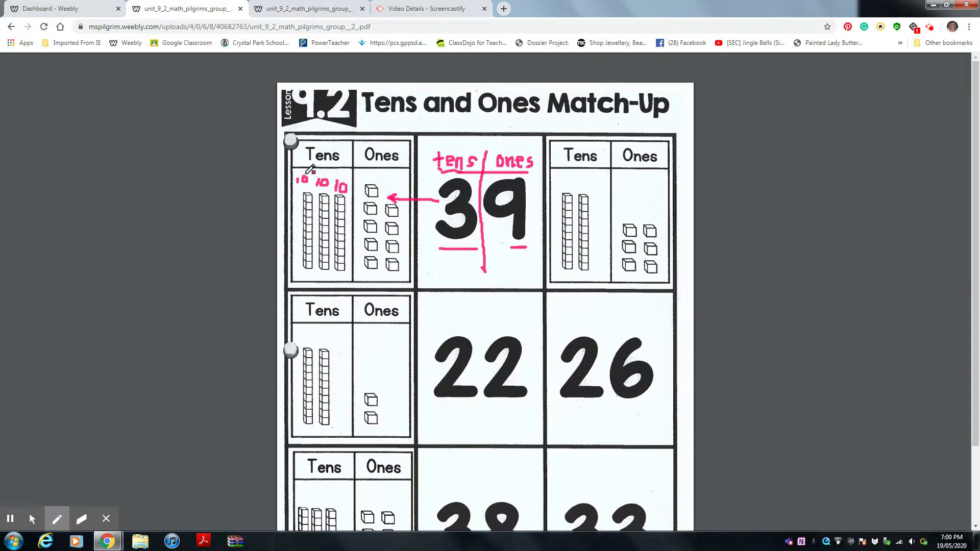
mouse_move(447, 189)
left_mouse_down()
mouse_move(475, 213)
mouse_move(448, 230)
left_mouse_up()
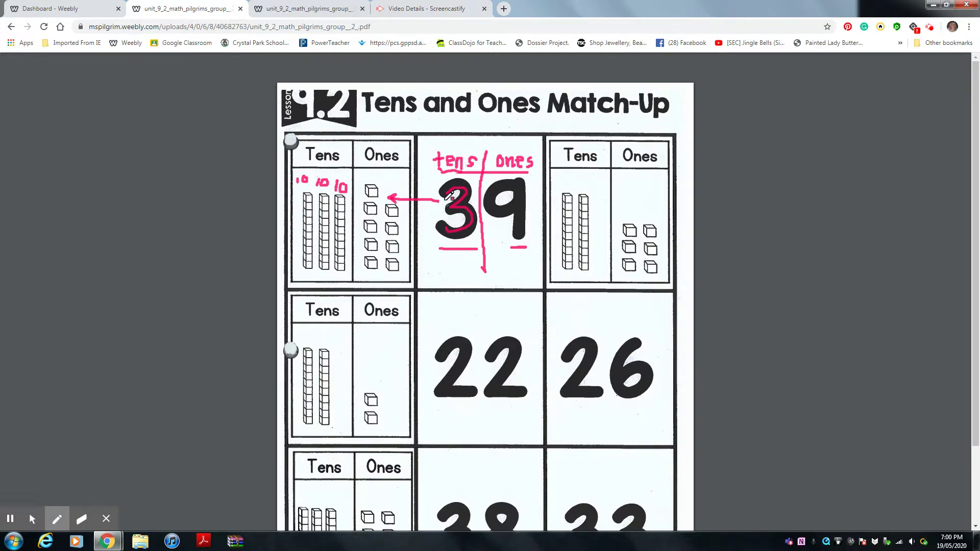
left_click_drag(525, 183, 525, 200)
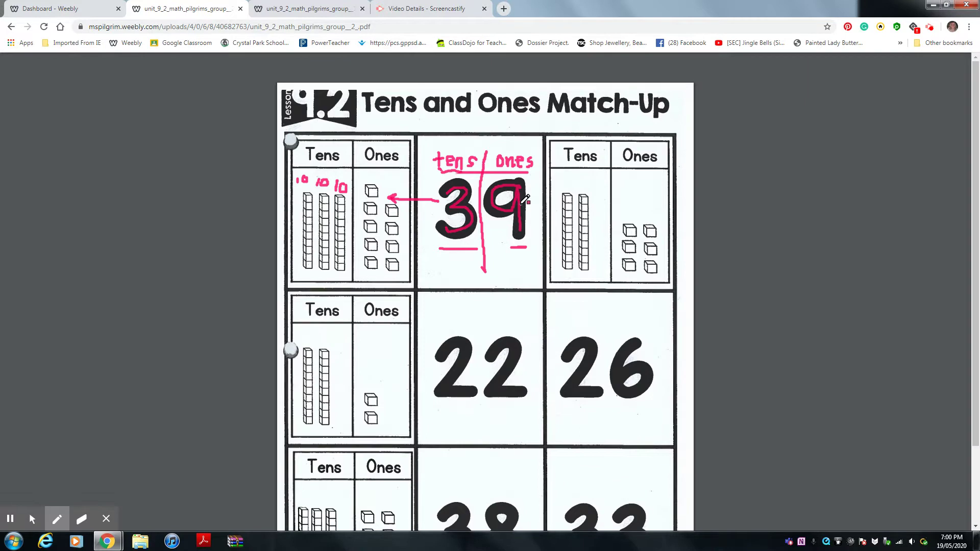